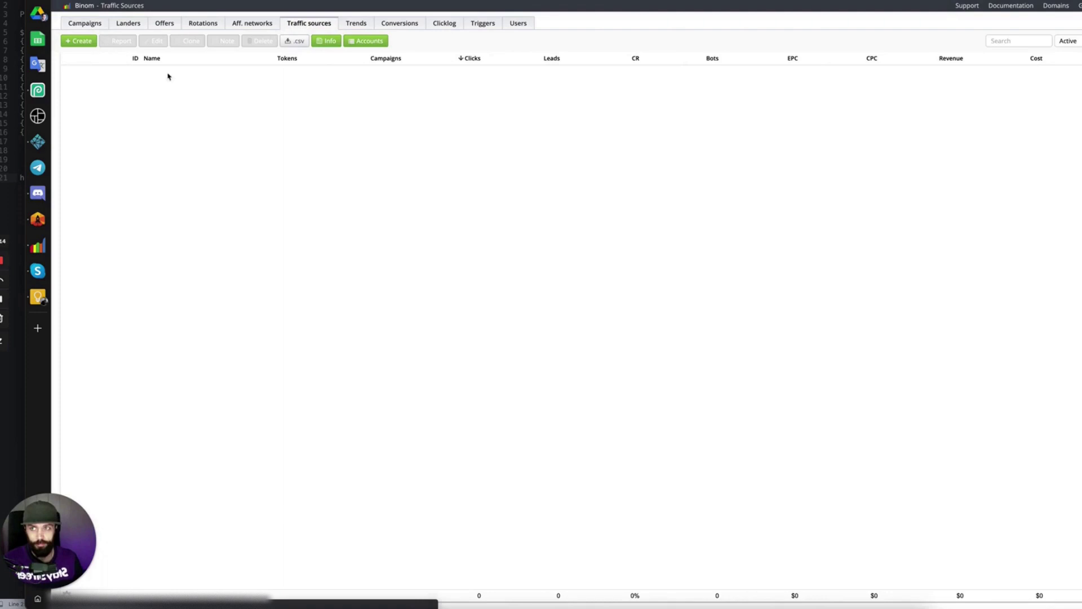
Start a new traffic source, look through the templates without using one, and name it PropellerAds
click(84, 42)
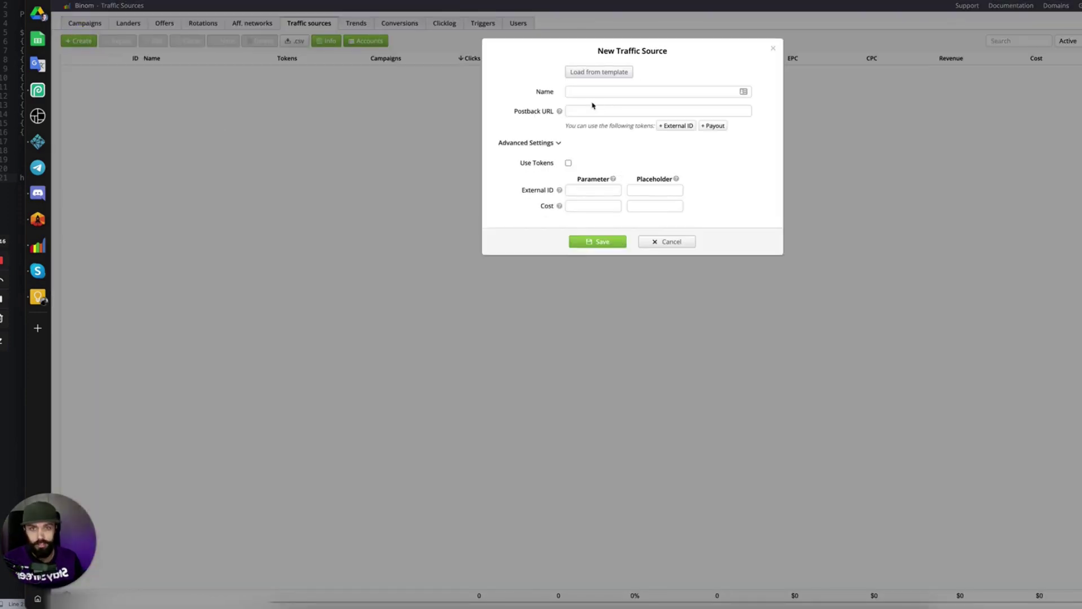
click(586, 92)
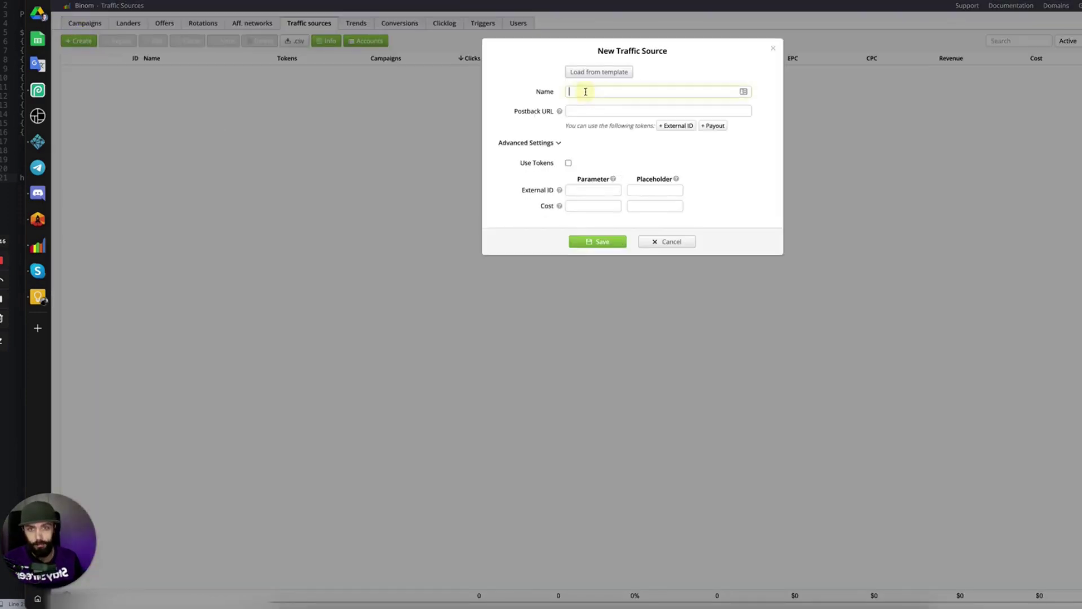
click(623, 73)
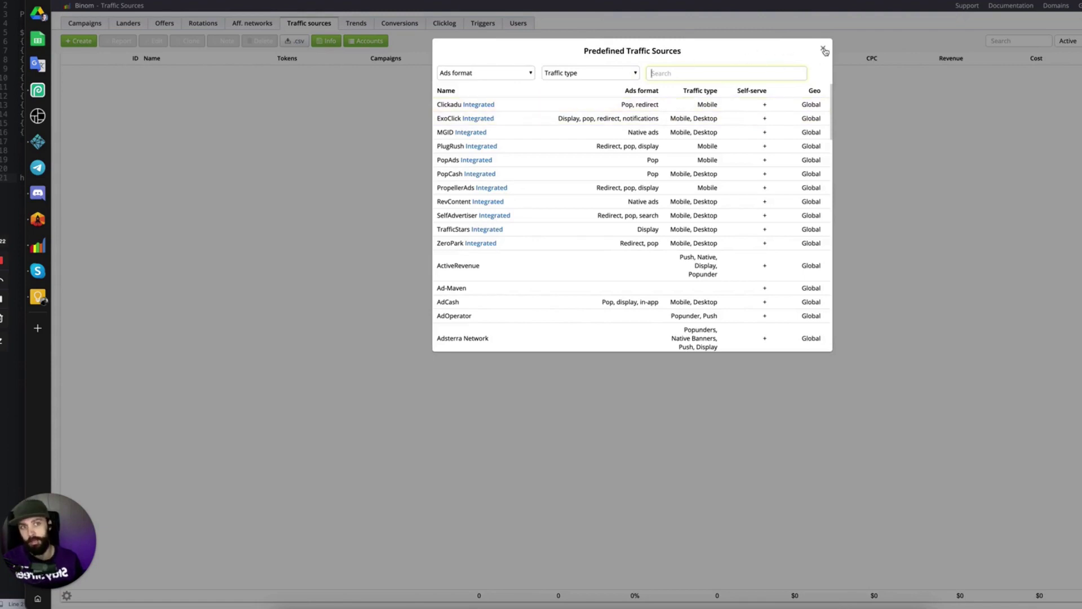
click(824, 50)
click(591, 92)
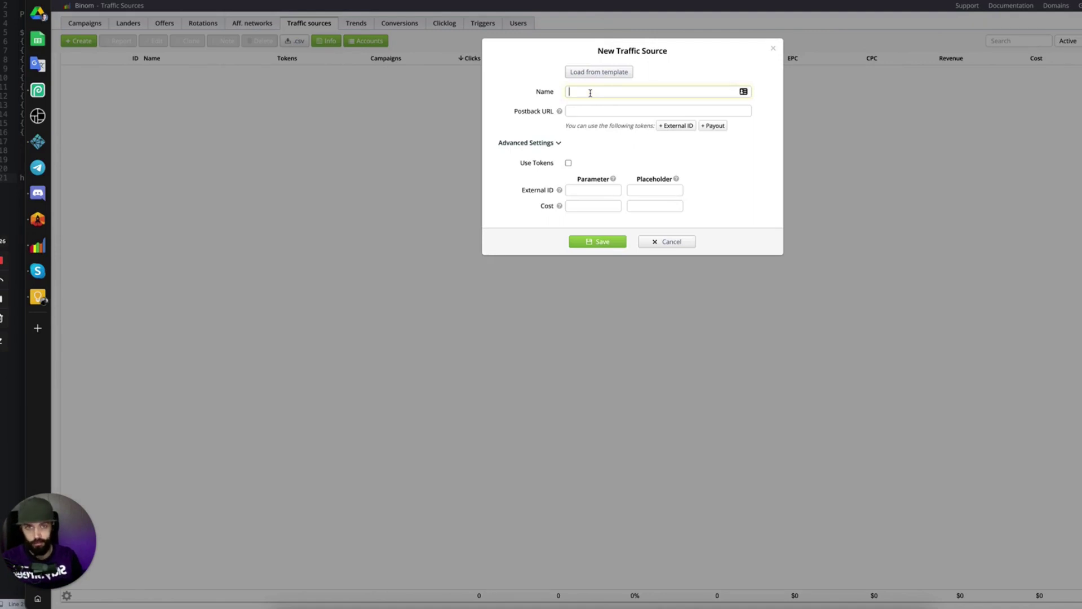
text(PropellerAds)
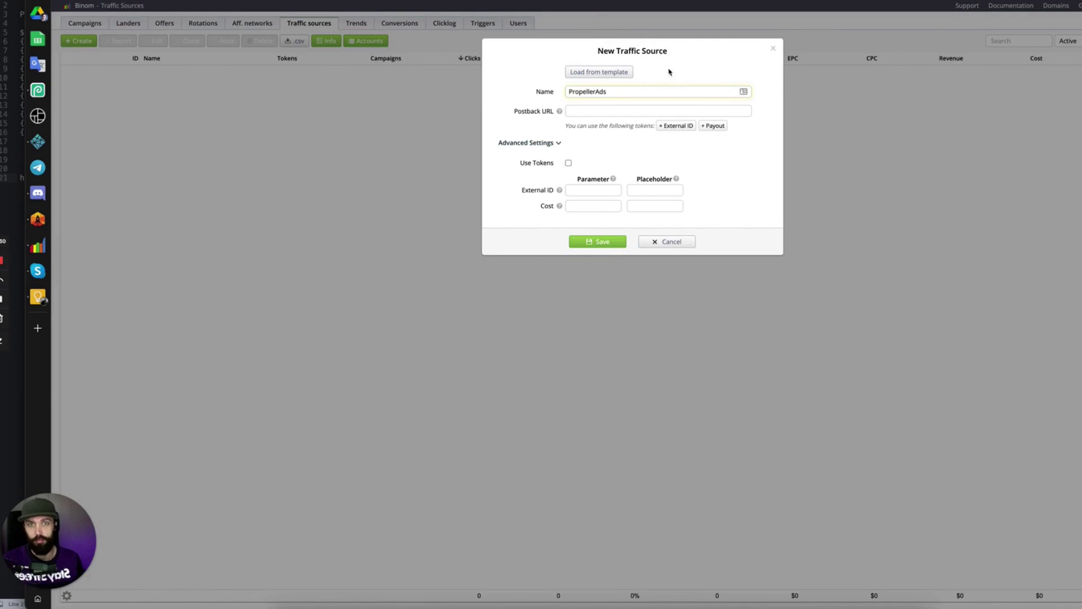
click(591, 112)
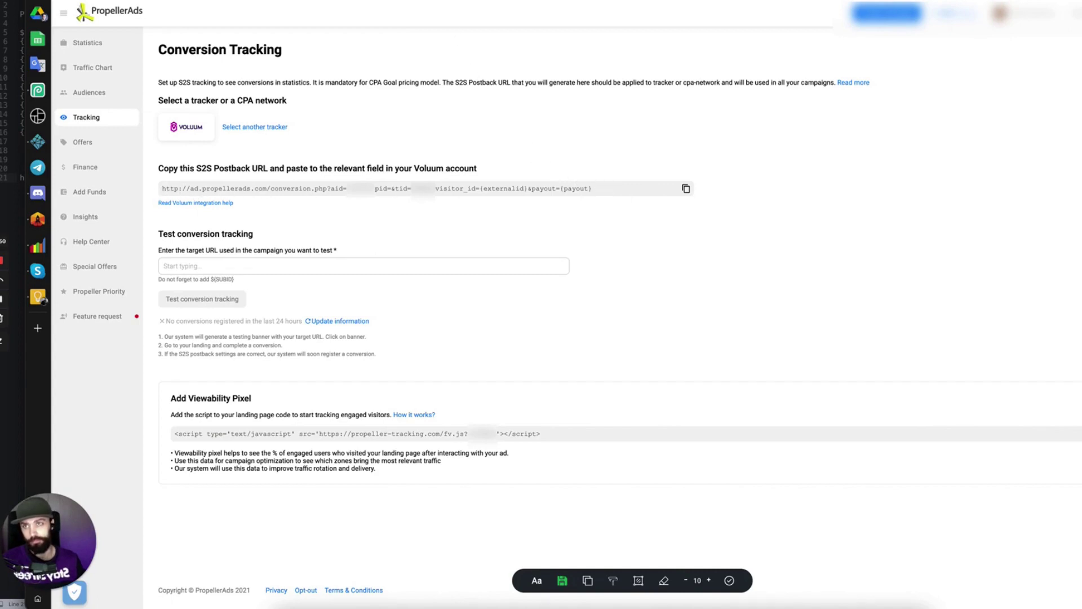
Copy the PropellerAds postback URL from the notes and paste it into the Postback URL field
key(super+Tab)
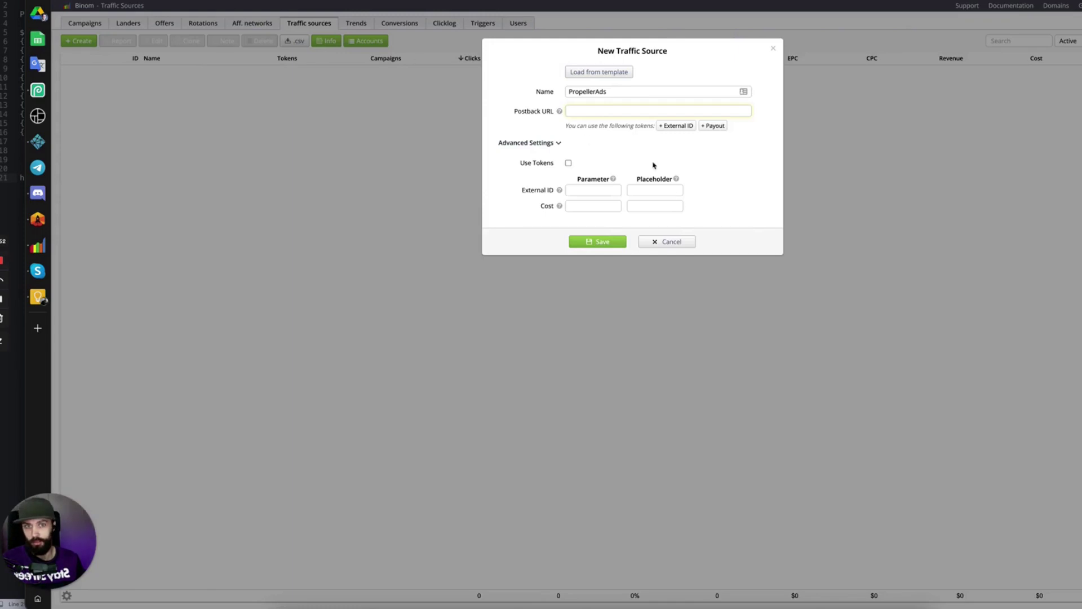
click(1, 424)
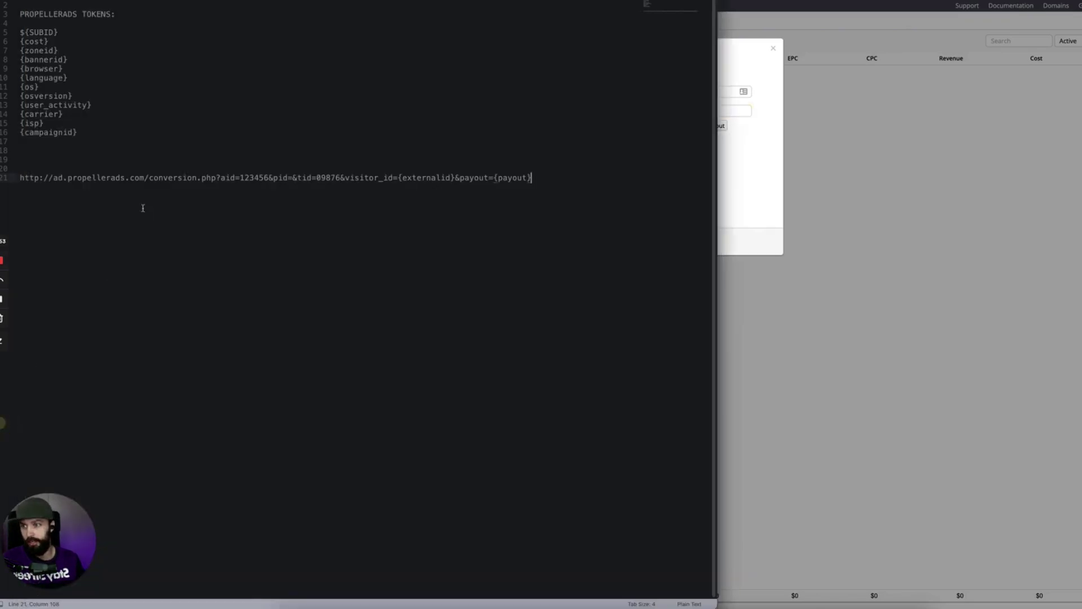
drag(19, 177, 559, 194)
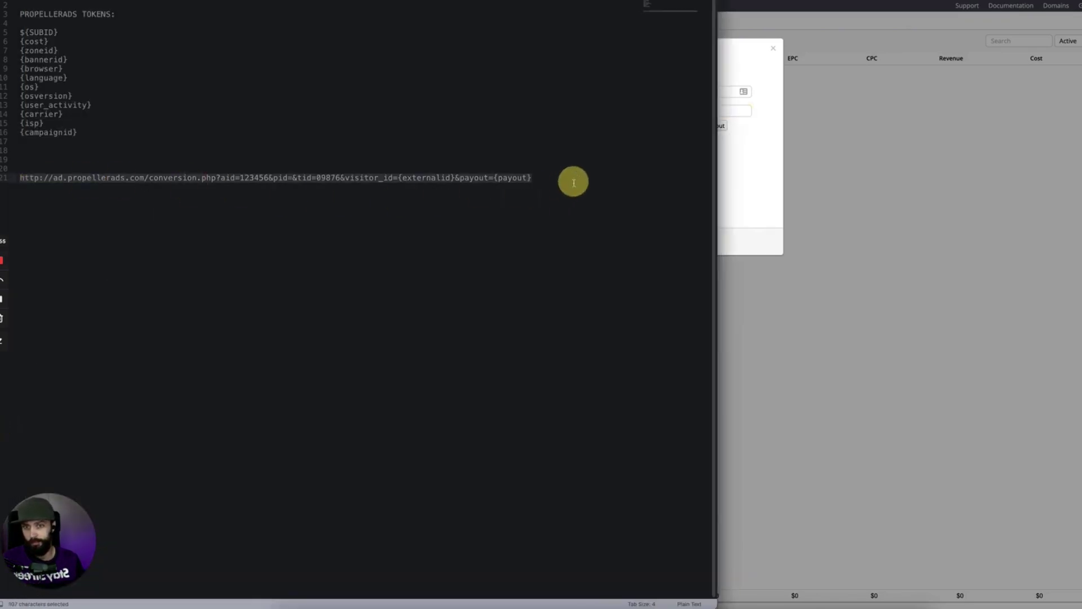
click(765, 160)
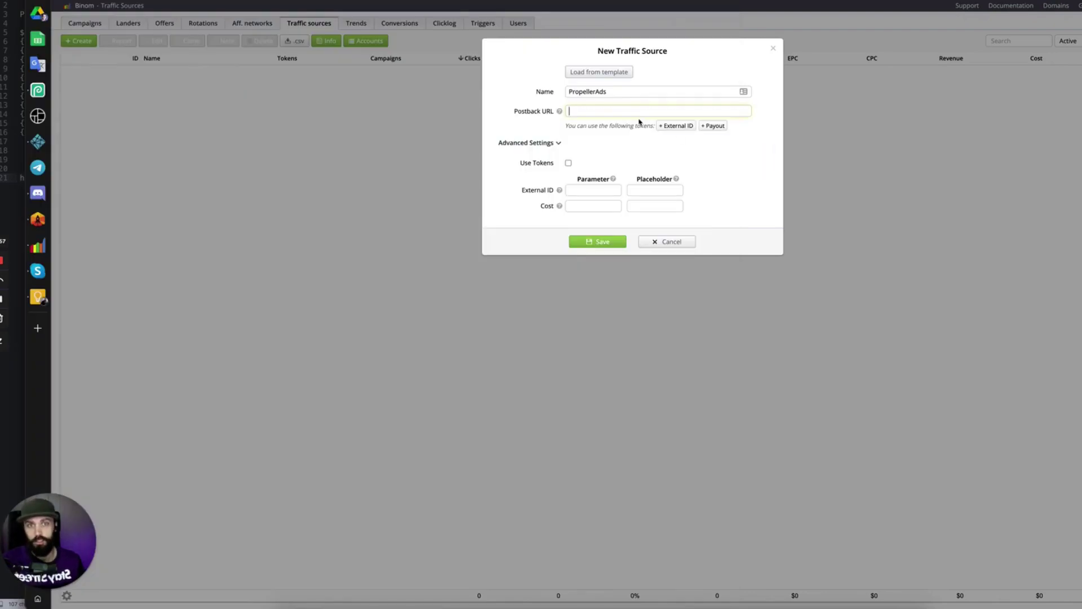
key(ctrl+v)
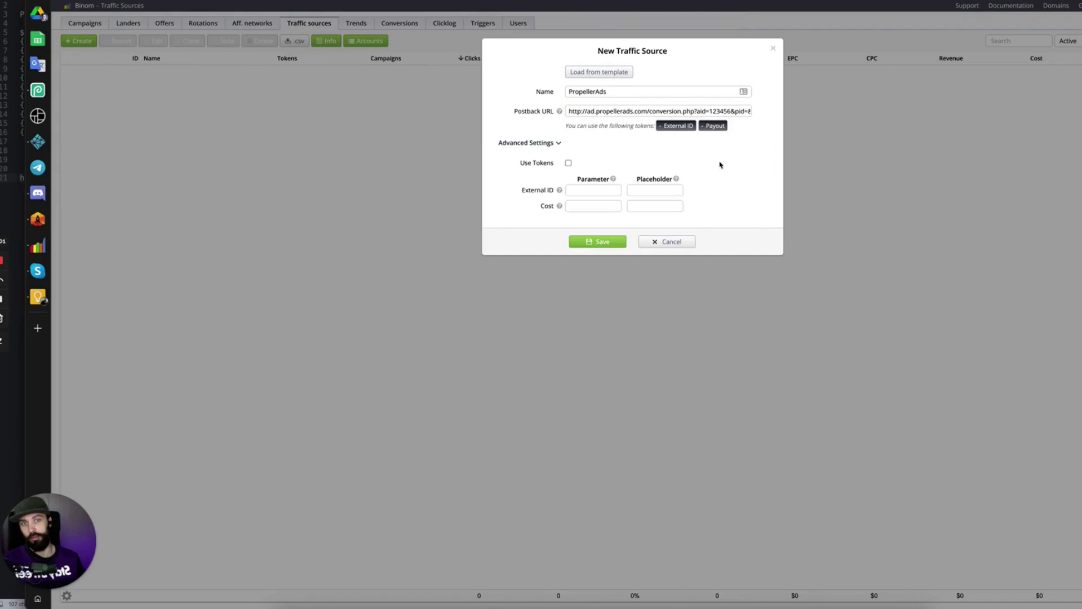
Re-paste the postback URL cleanly and check its {externalid} and {payout} placeholders
triple_click(684, 111)
key(BackSpace)
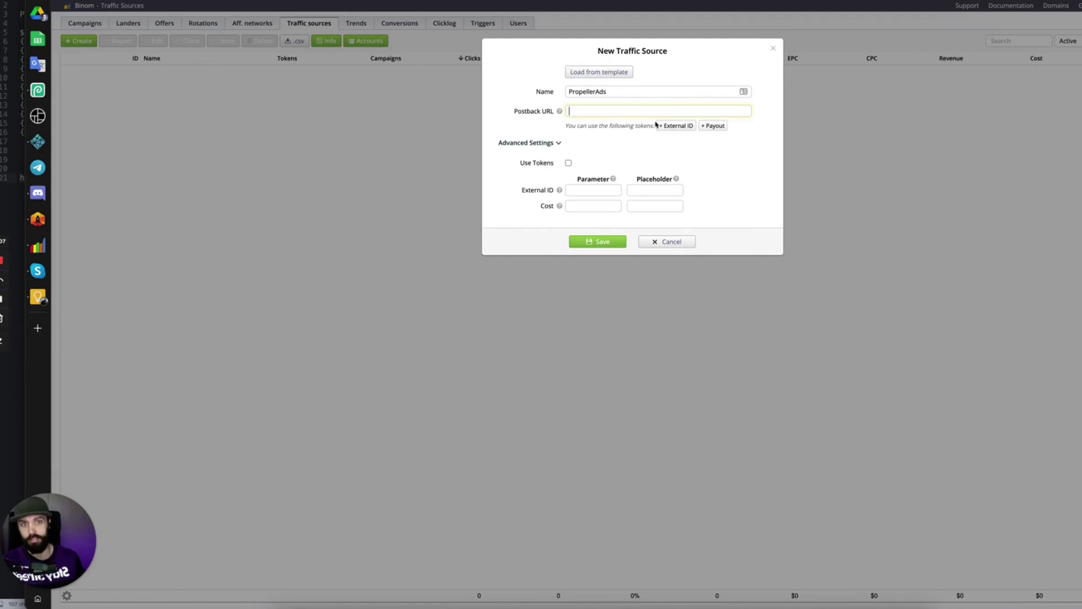
click(709, 111)
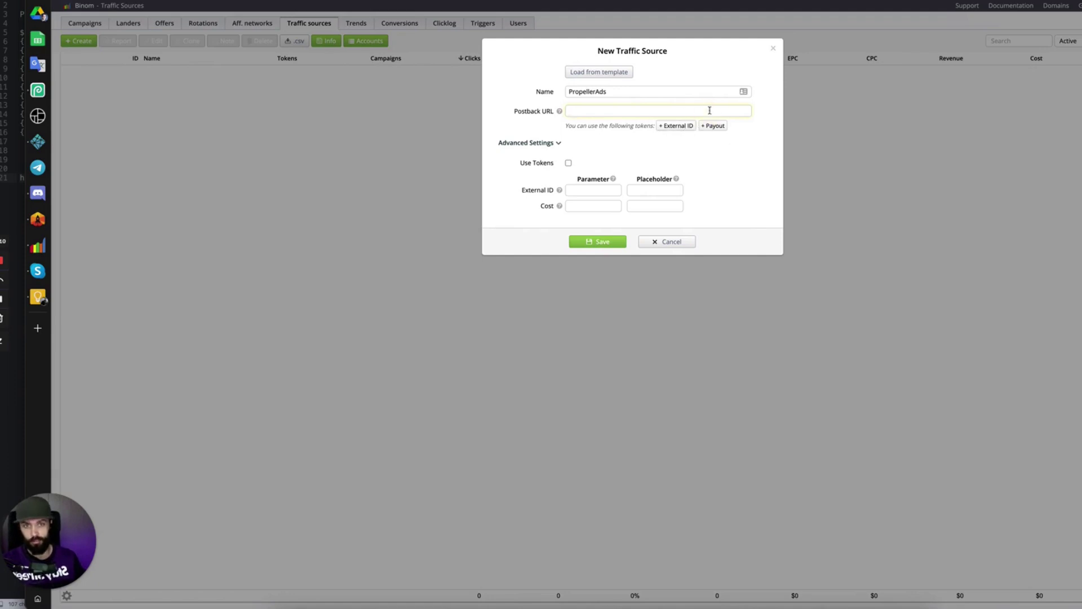
key(ctrl+v)
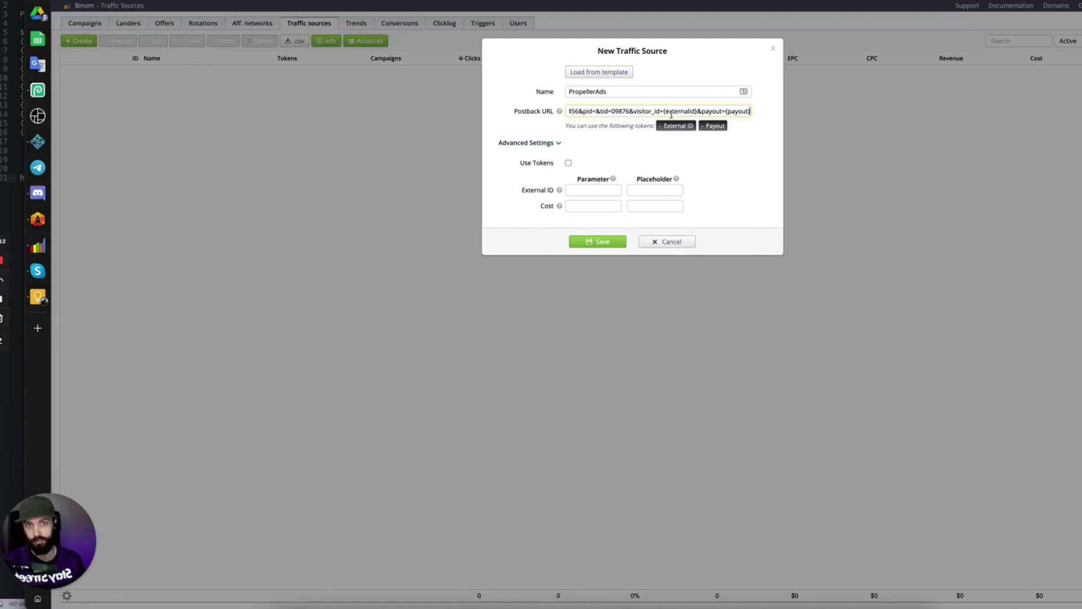
drag(663, 111, 697, 113)
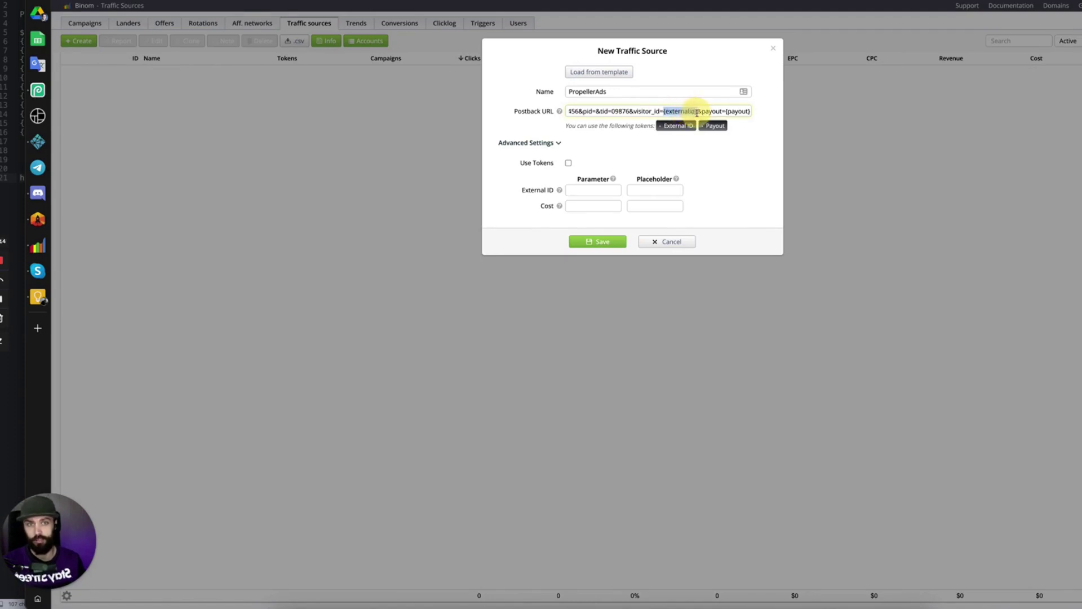
click(726, 111)
click(726, 111)
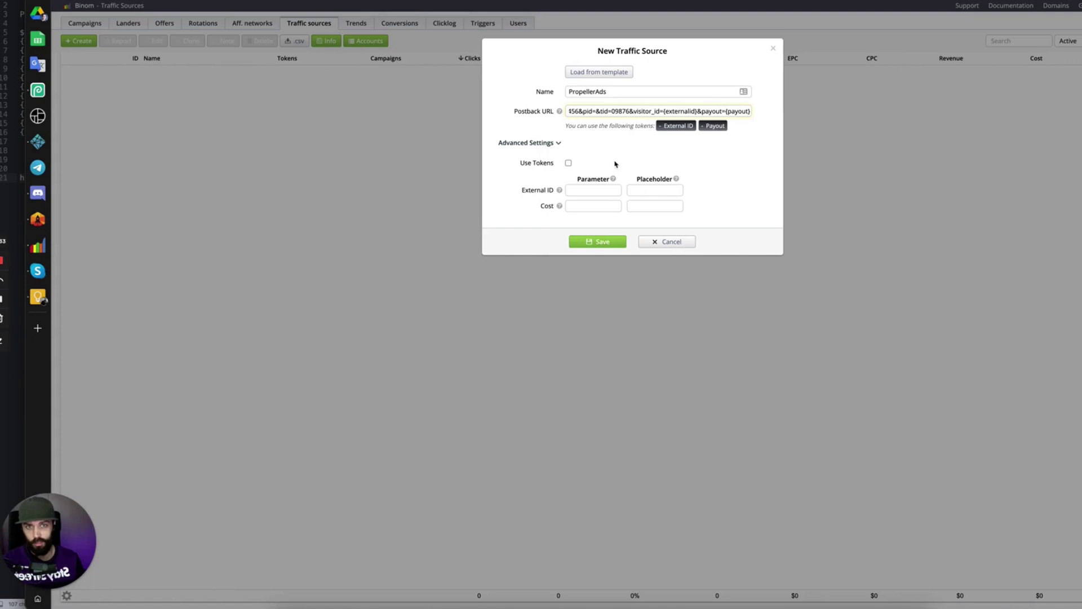
Enable Use Tokens so the Token 1 to Token 10 rows appear
click(568, 163)
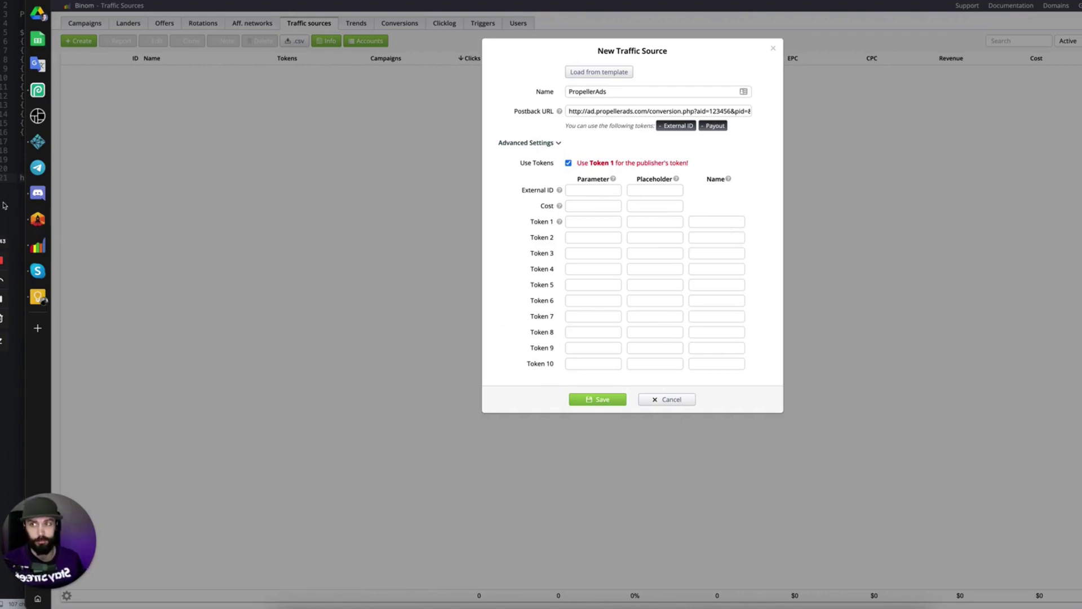
click(38, 220)
click(131, 135)
click(830, 133)
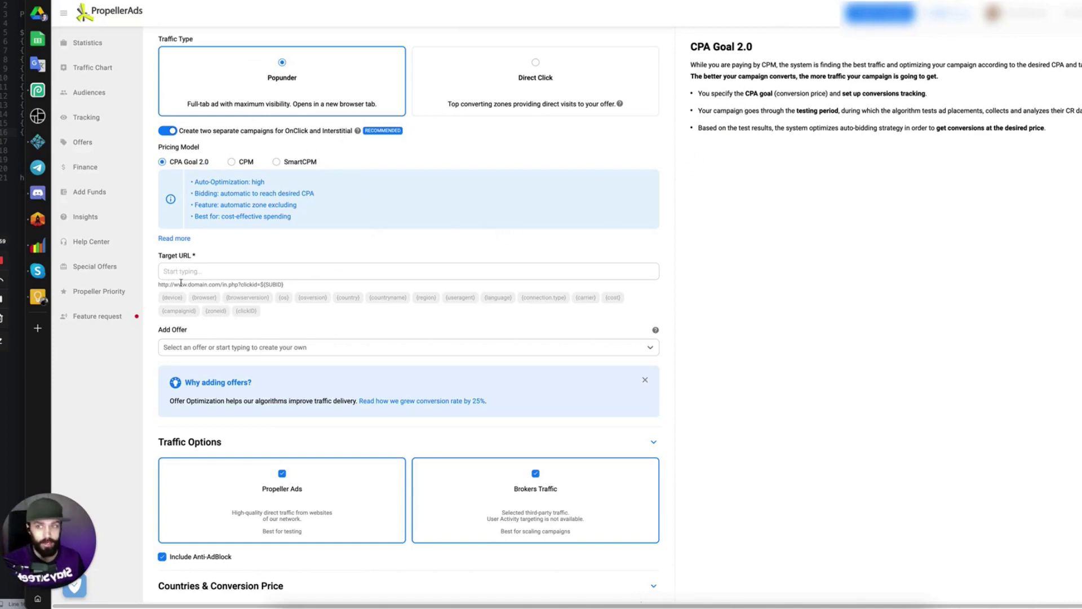
click(165, 272)
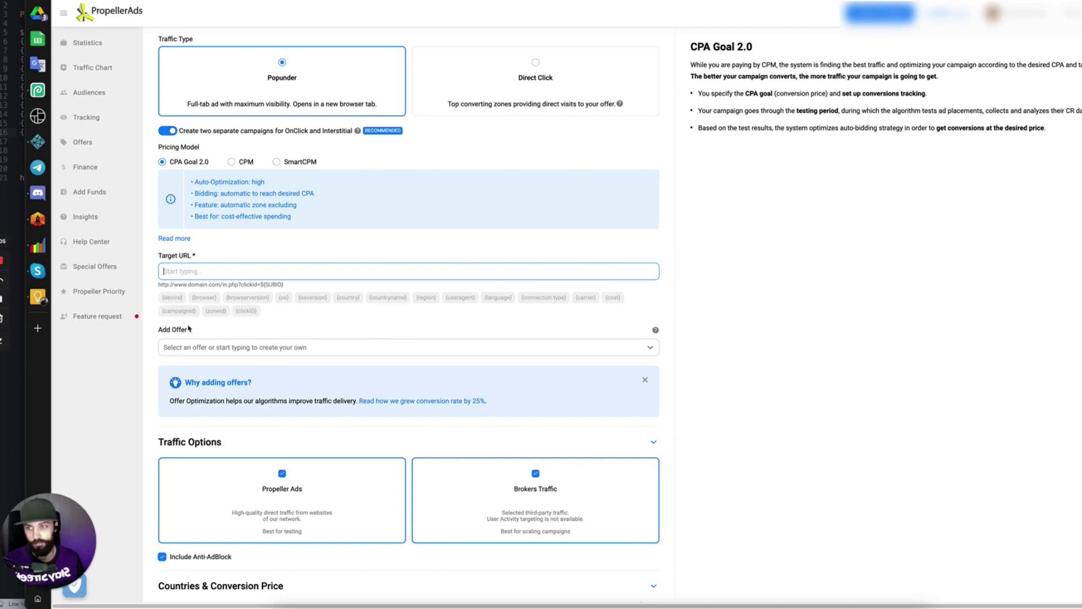
click(9, 381)
click(886, 203)
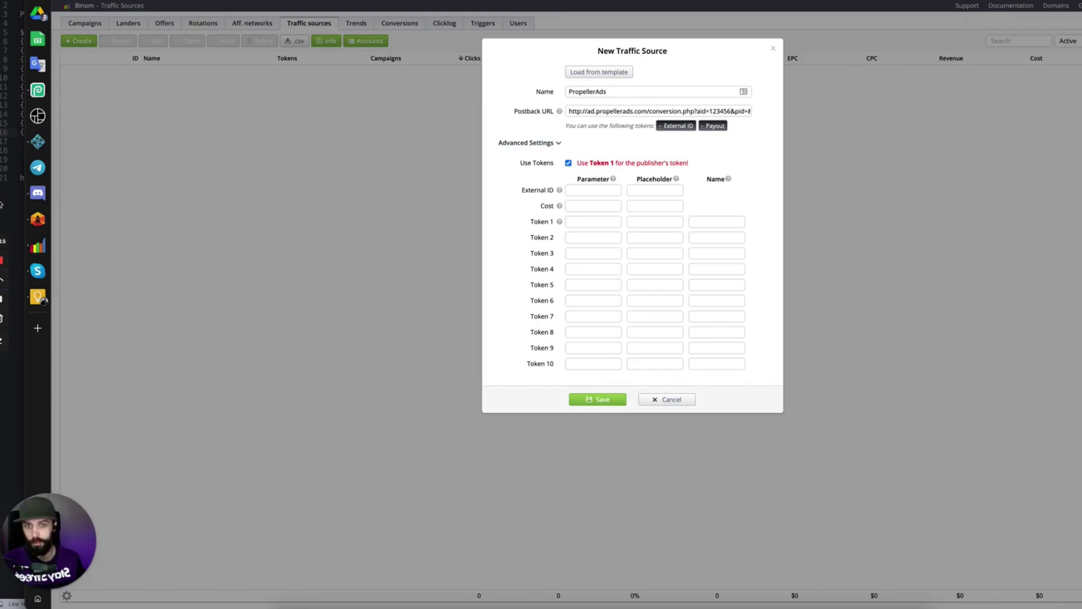
Set External ID to parameter extid with placeholder ${SUBID} copied from the notes
click(1, 205)
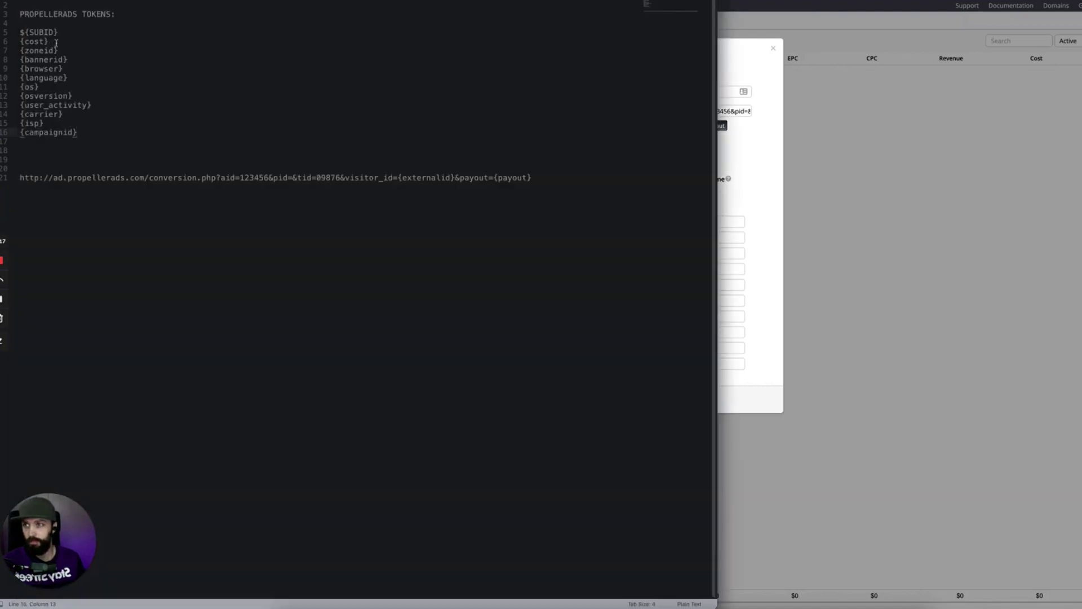
drag(58, 32, 13, 32)
key(ctrl+c)
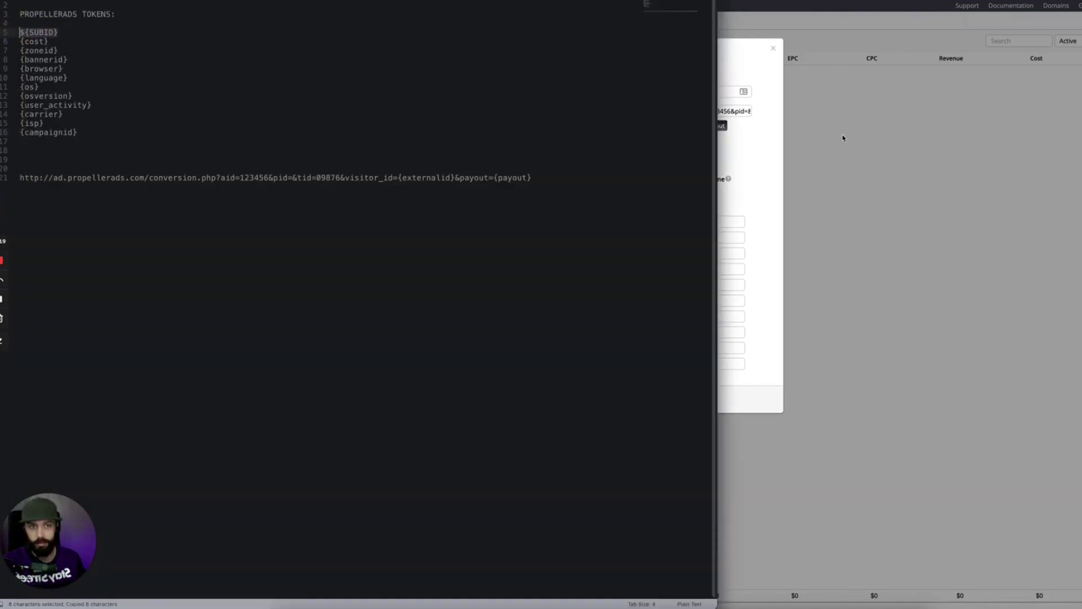
click(843, 138)
click(594, 190)
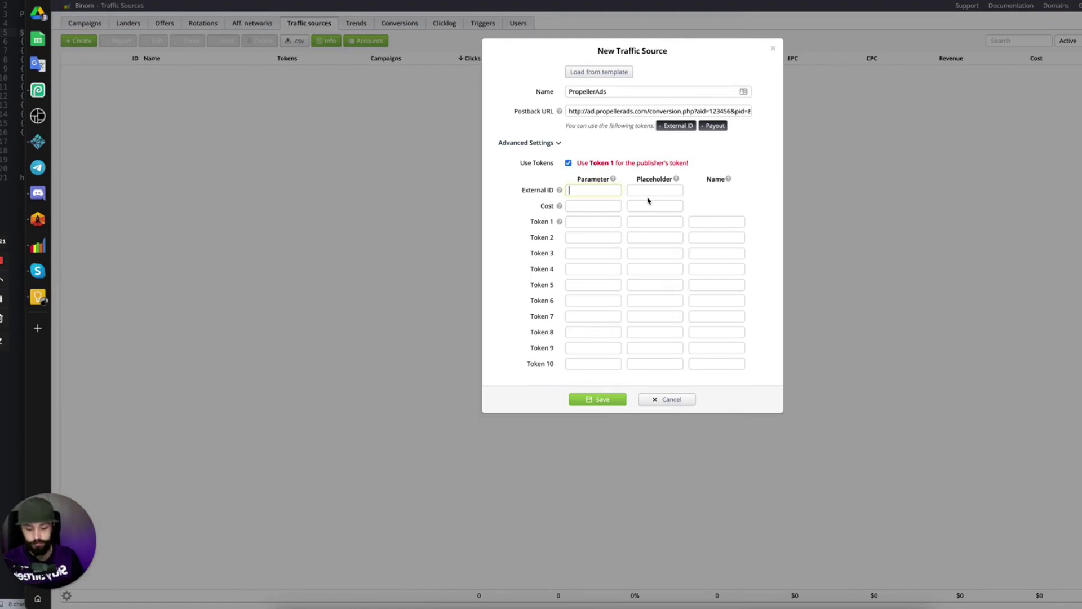
text(extid)
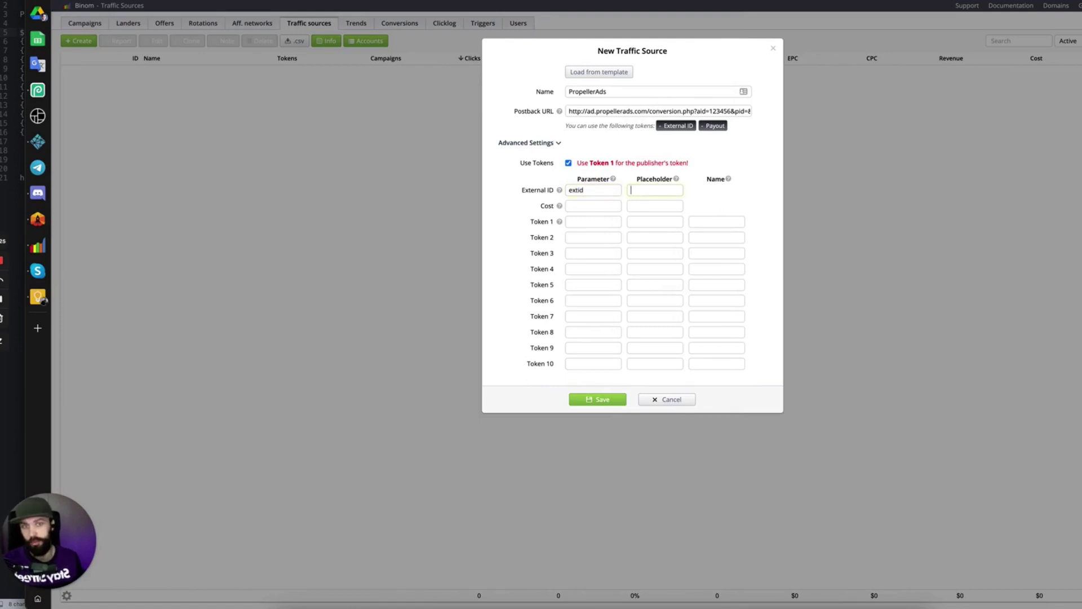
key(ctrl+v)
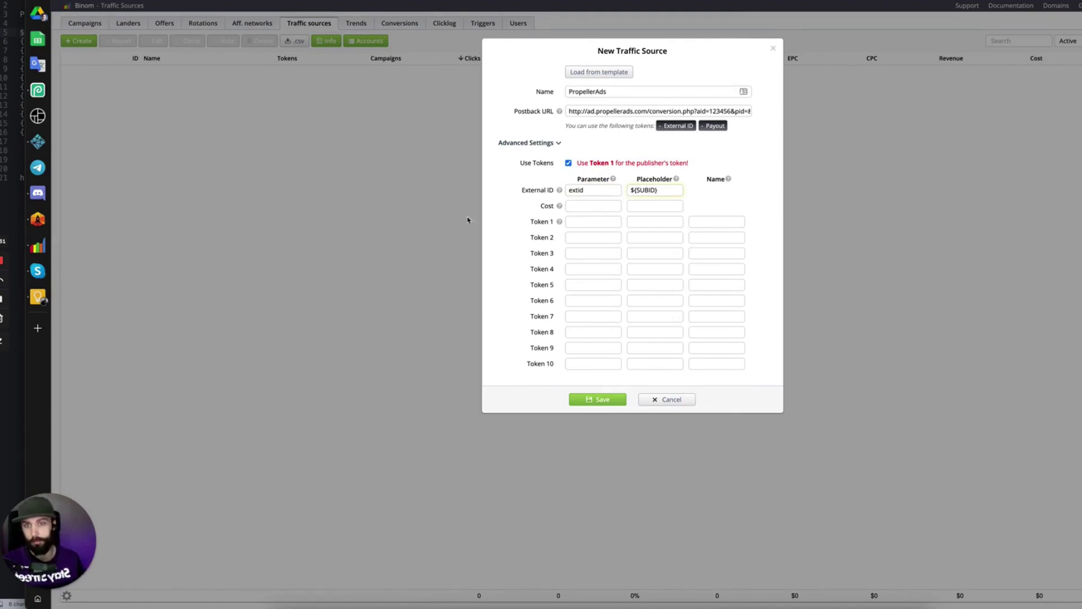
Set Cost to parameter cost with placeholder {cost} copied from the notes
text(cost)
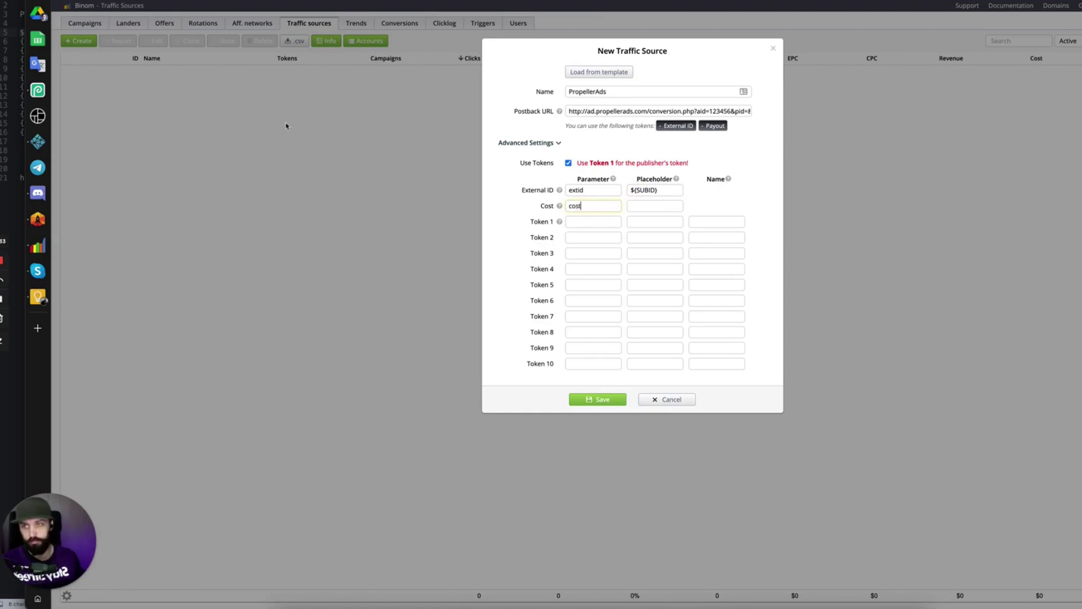
key(super+Tab)
drag(49, 41, 20, 41)
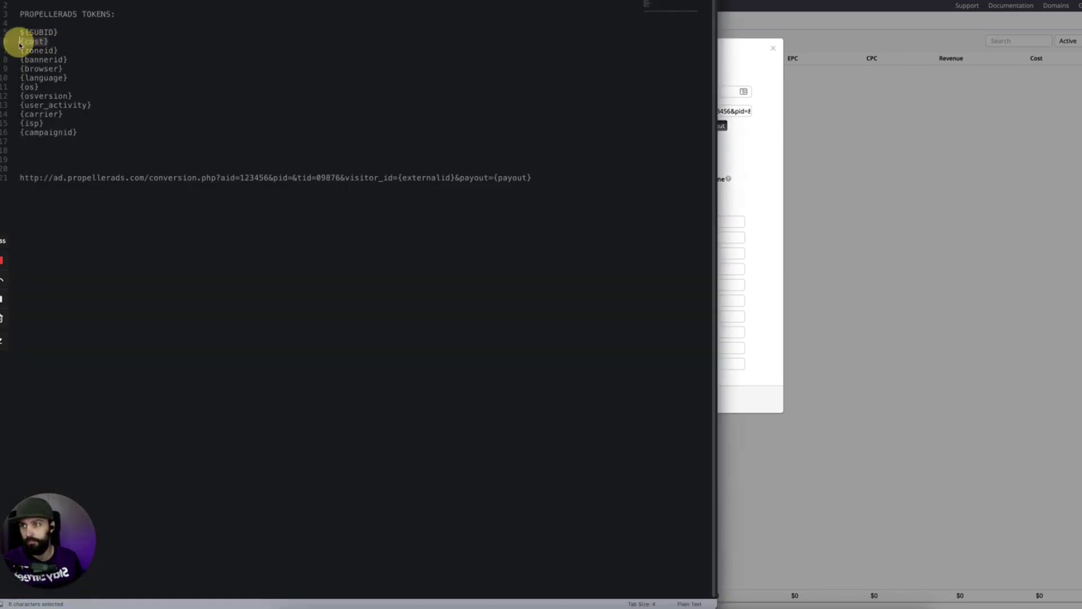
click(763, 148)
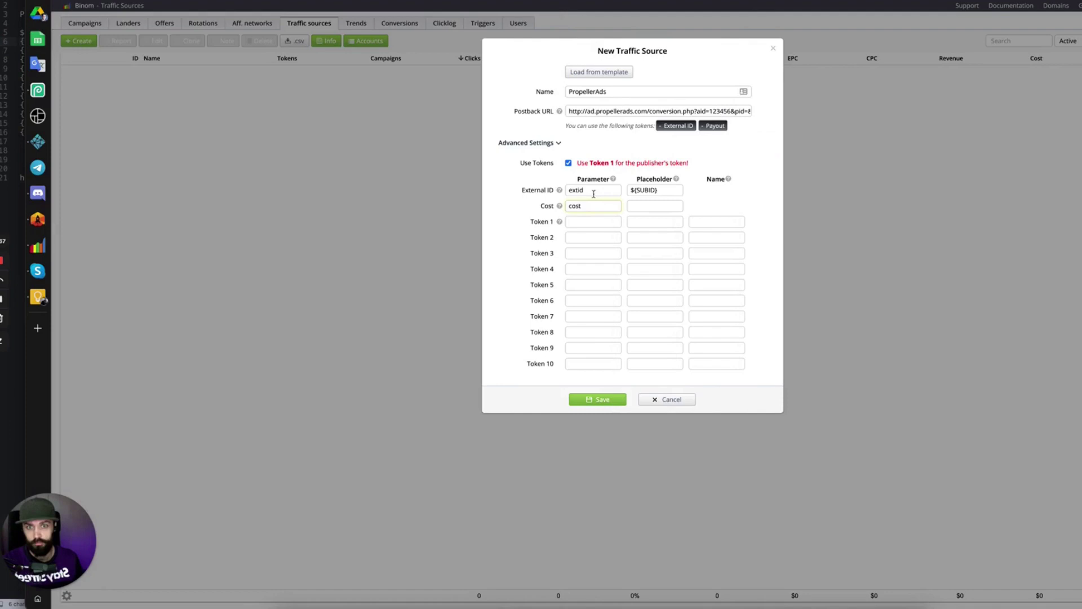
click(652, 207)
key(ctrl+v)
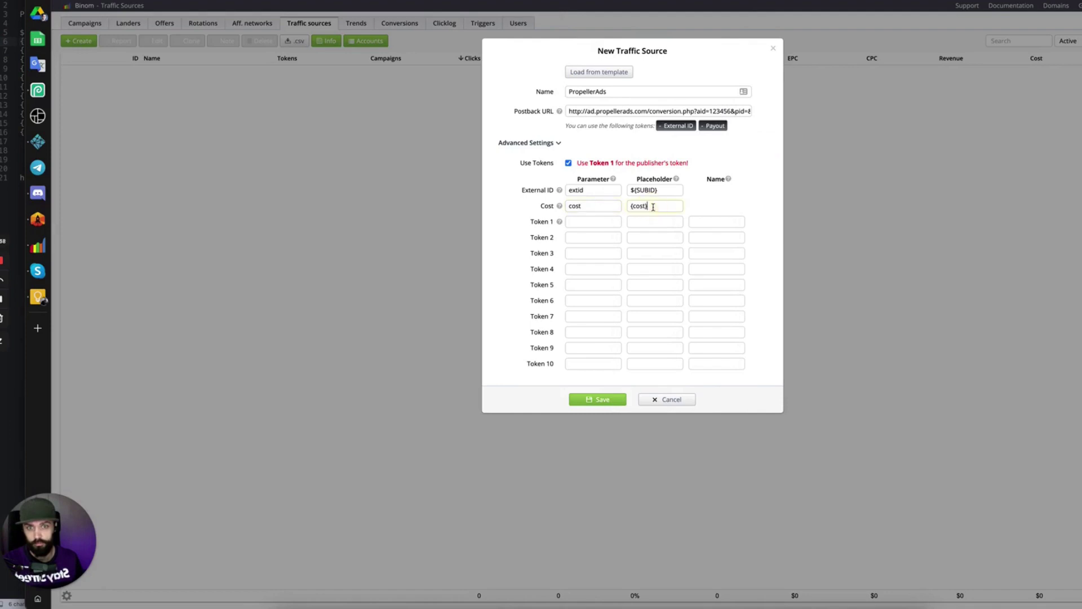
click(587, 220)
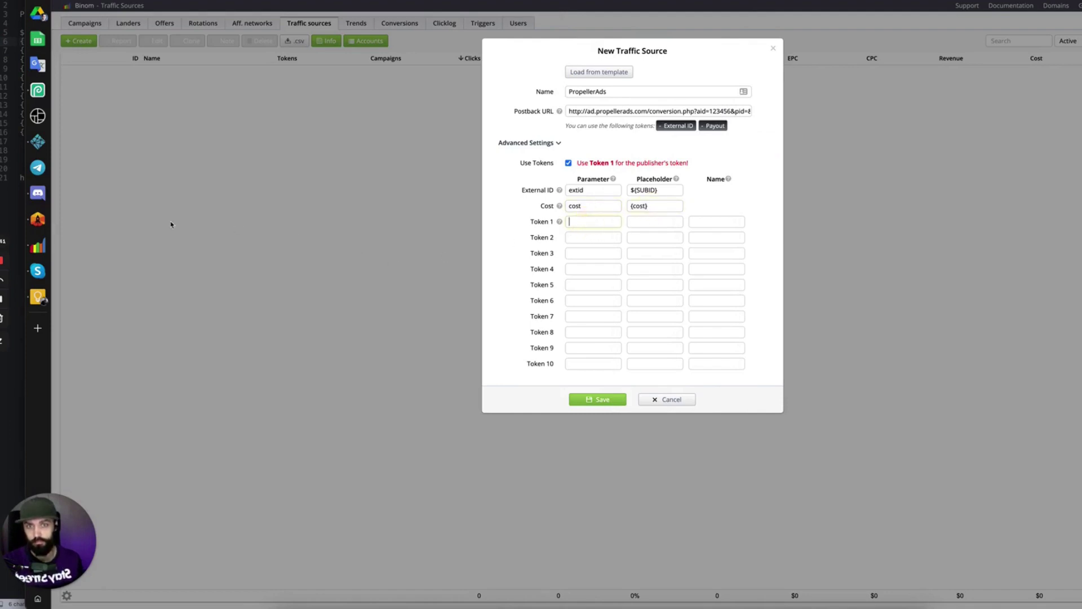
Give Token 1 the name Zone ID and the placeholder {zoneid} copied from the notes
click(718, 222)
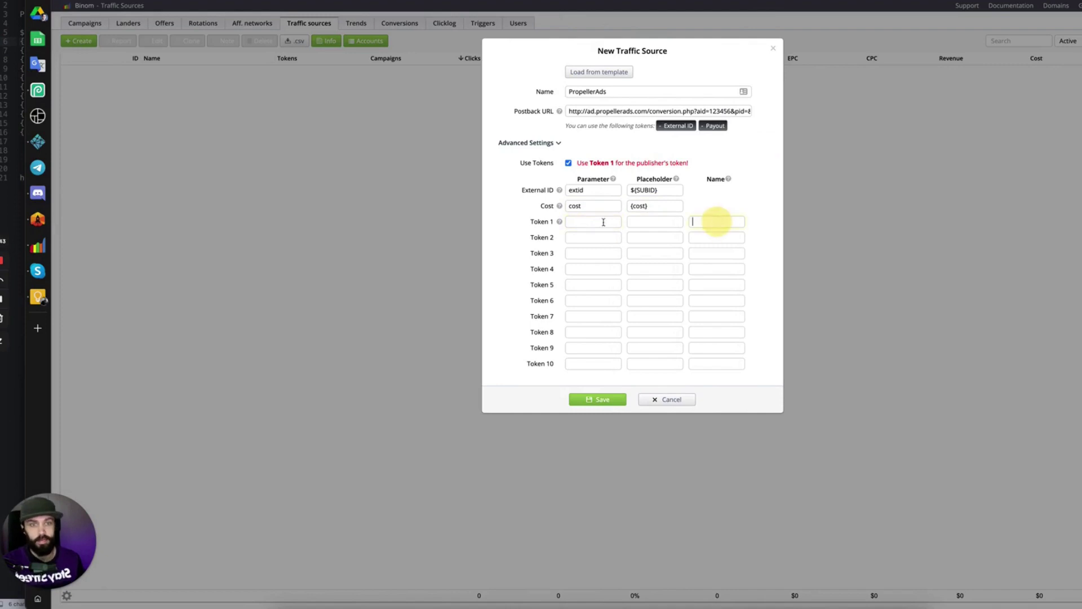
click(37, 141)
drag(63, 50, 16, 50)
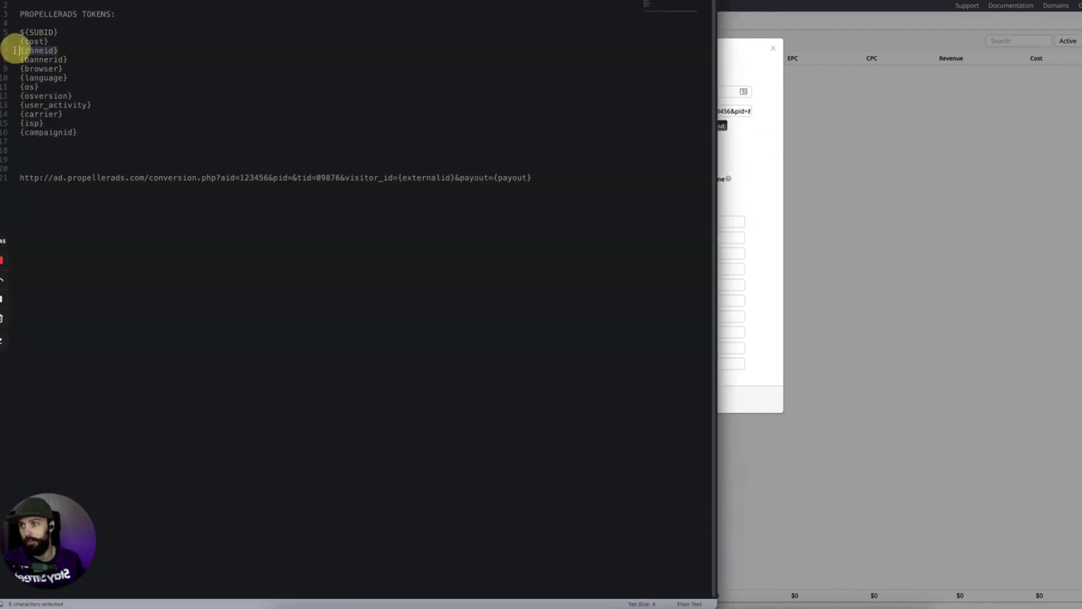
click(735, 169)
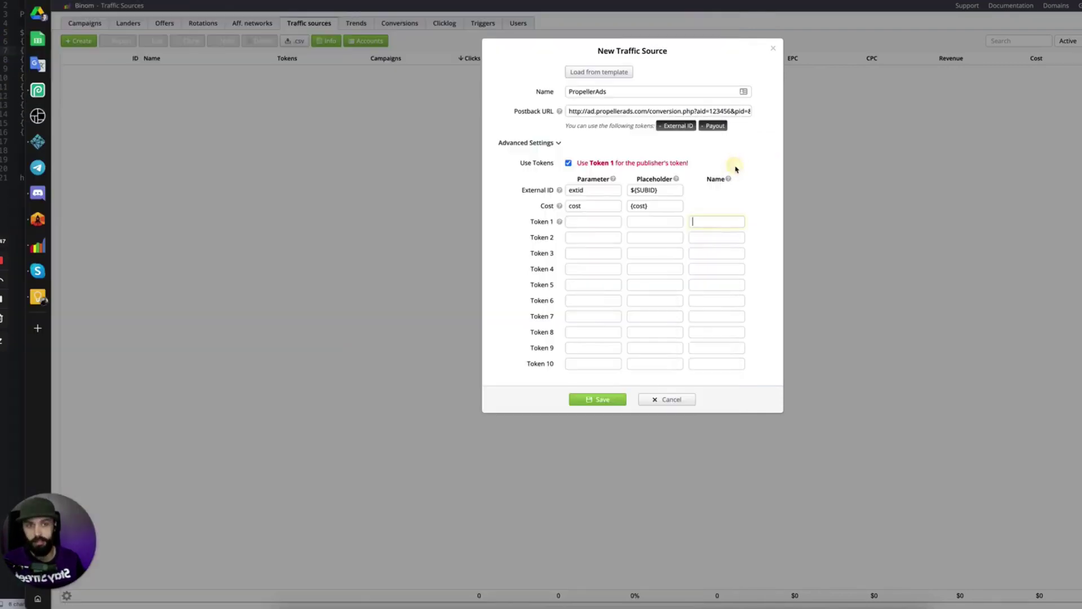
click(592, 222)
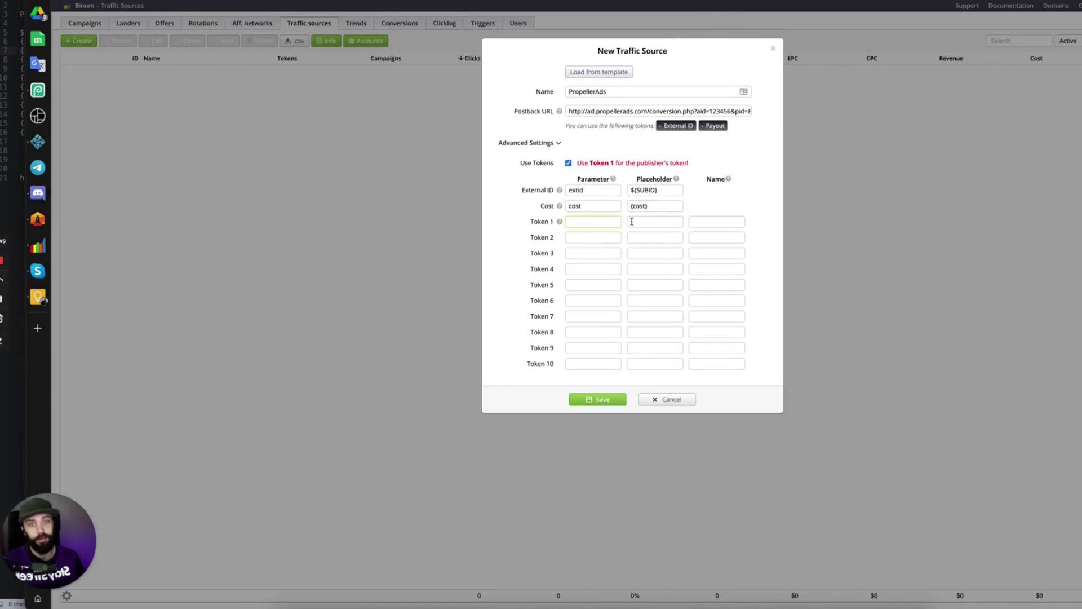
click(719, 222)
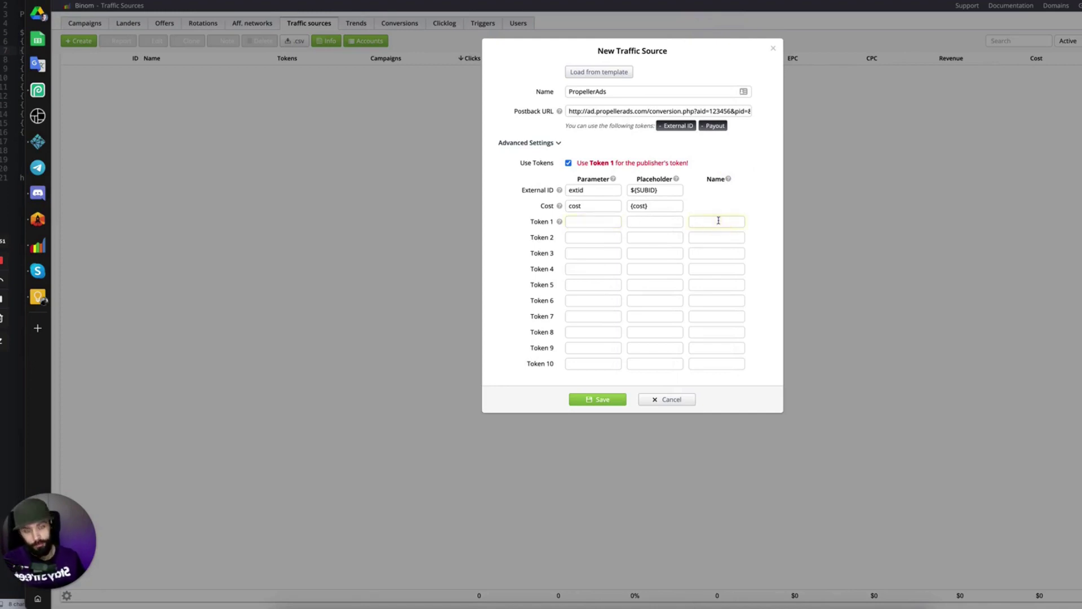
text(Zone ID)
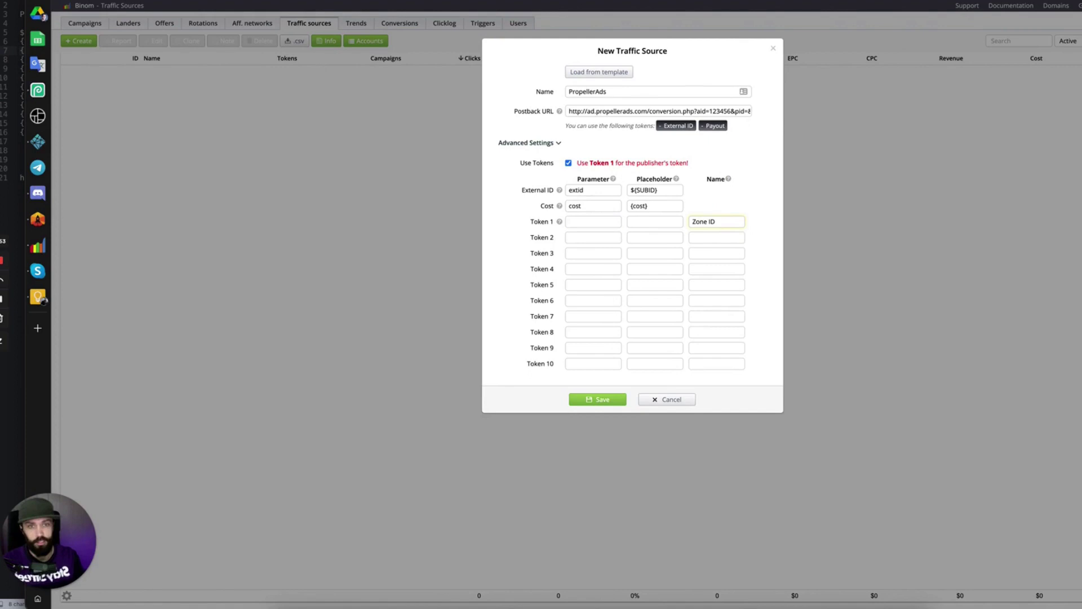
click(661, 222)
key(ctrl+v)
Set the Token 1 parameter to zid
click(573, 222)
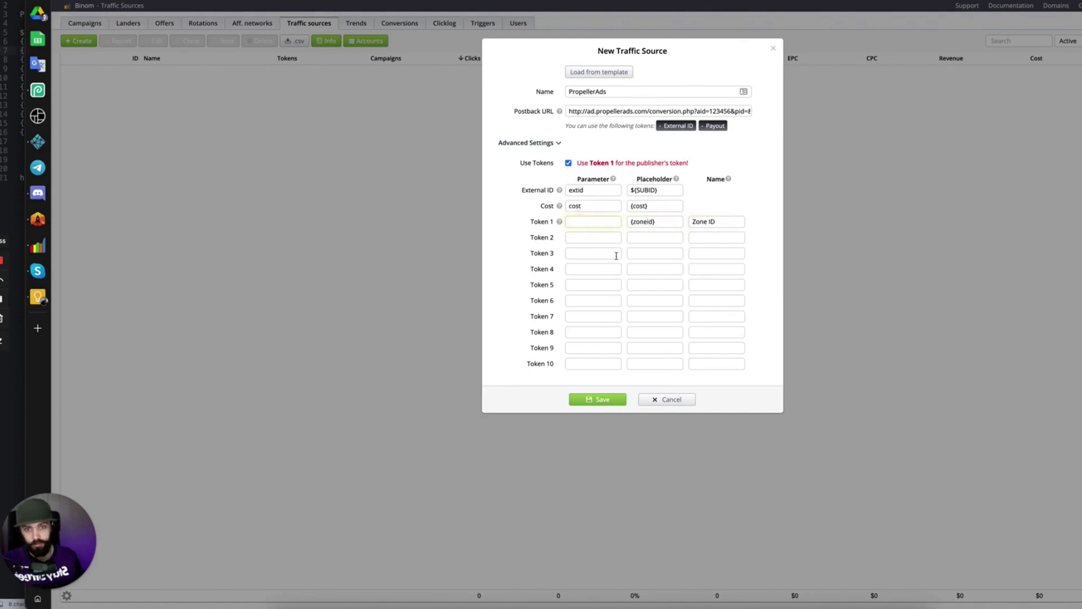
text(zone)
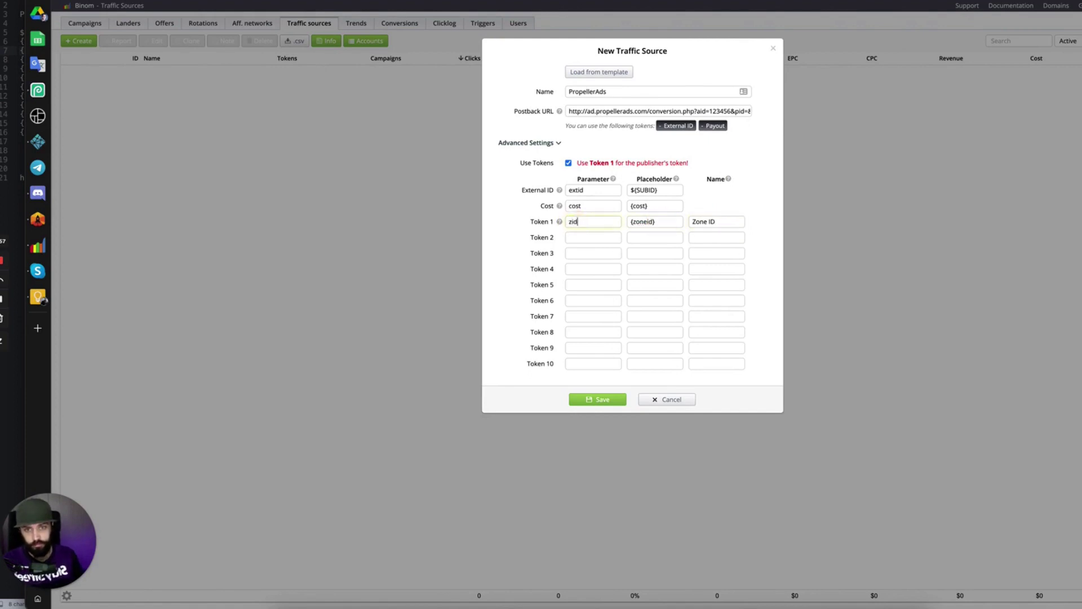
click(581, 237)
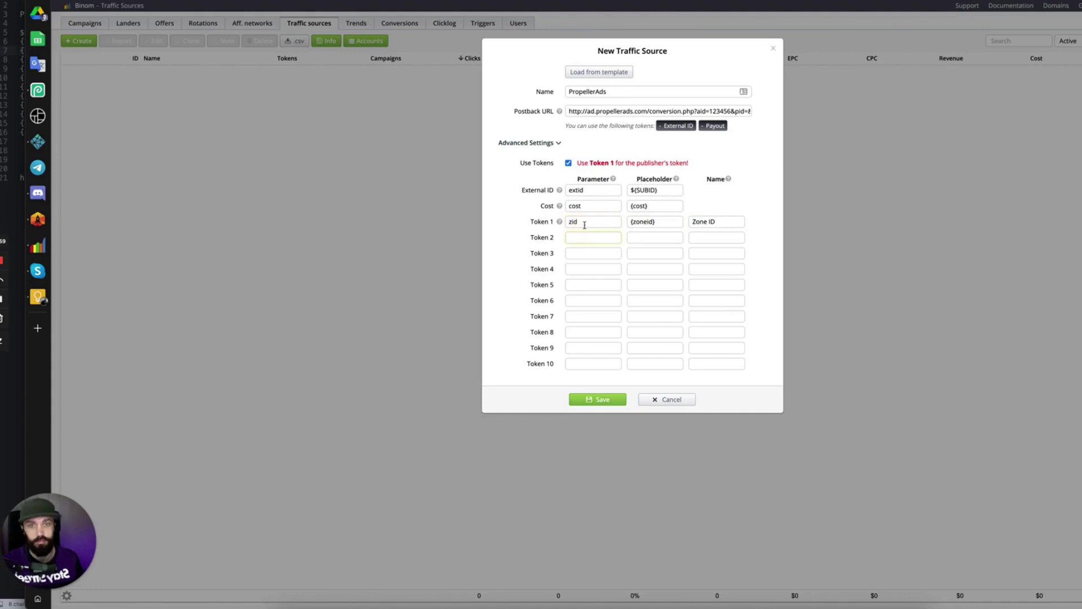
double_click(573, 222)
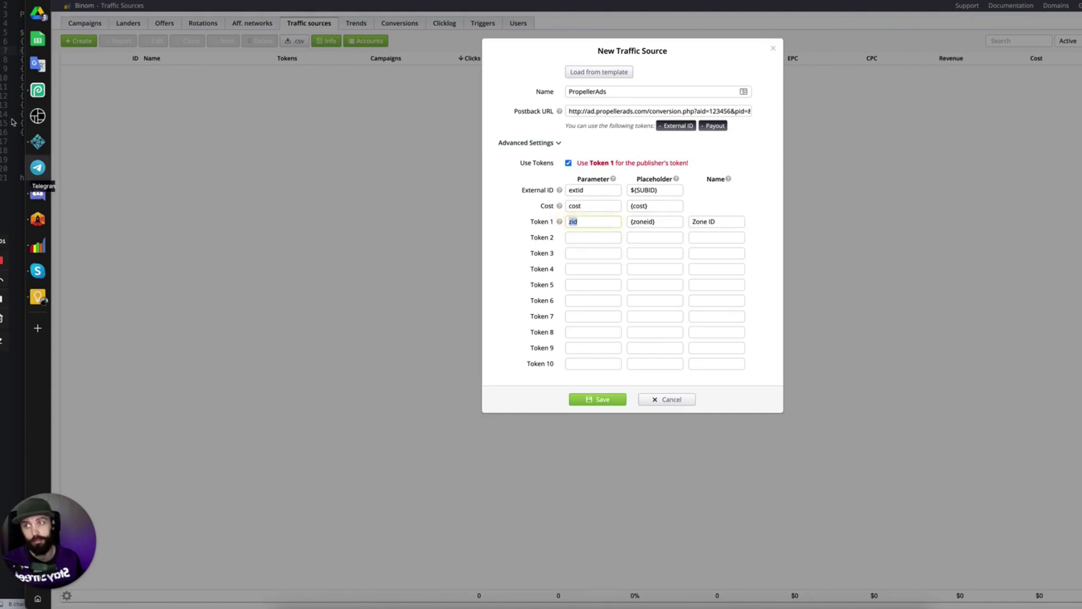
click(571, 222)
click(571, 222)
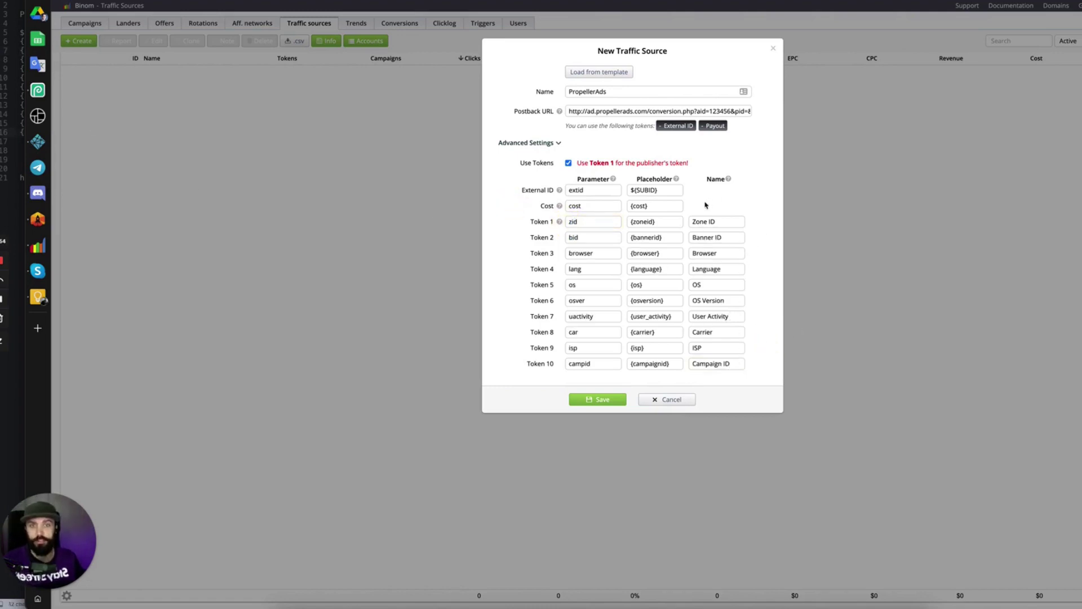
Save the PropellerAds source so it is listed as traffic source ID 1
click(598, 401)
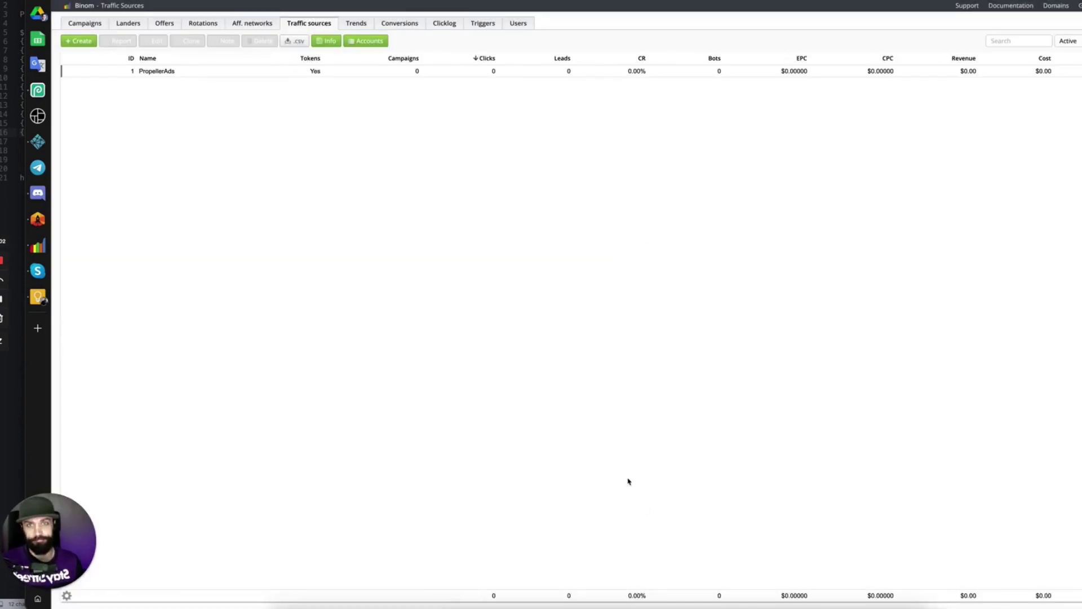